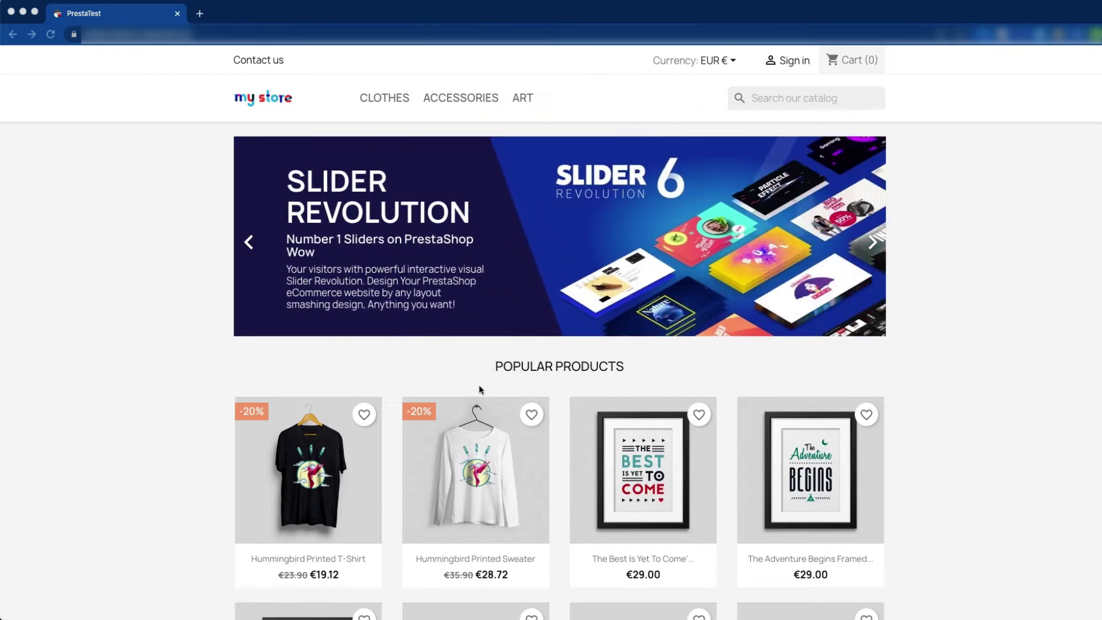
Scroll down the storefront homepage to review the current order of its blocks
scroll(481, 385, "down", 8)
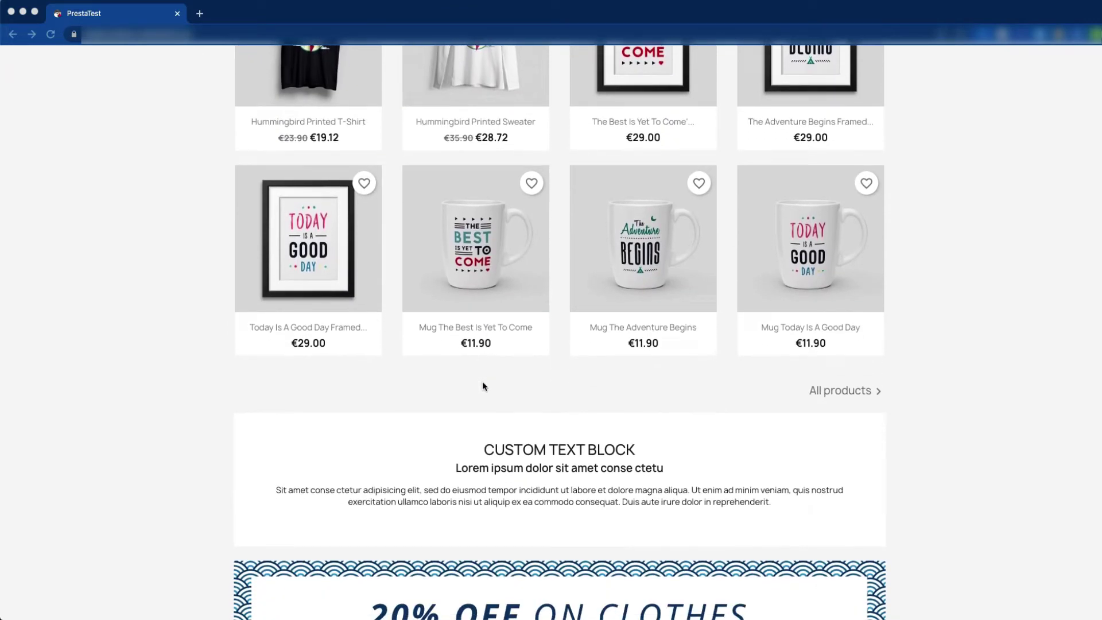
scroll(483, 386, "down", 3)
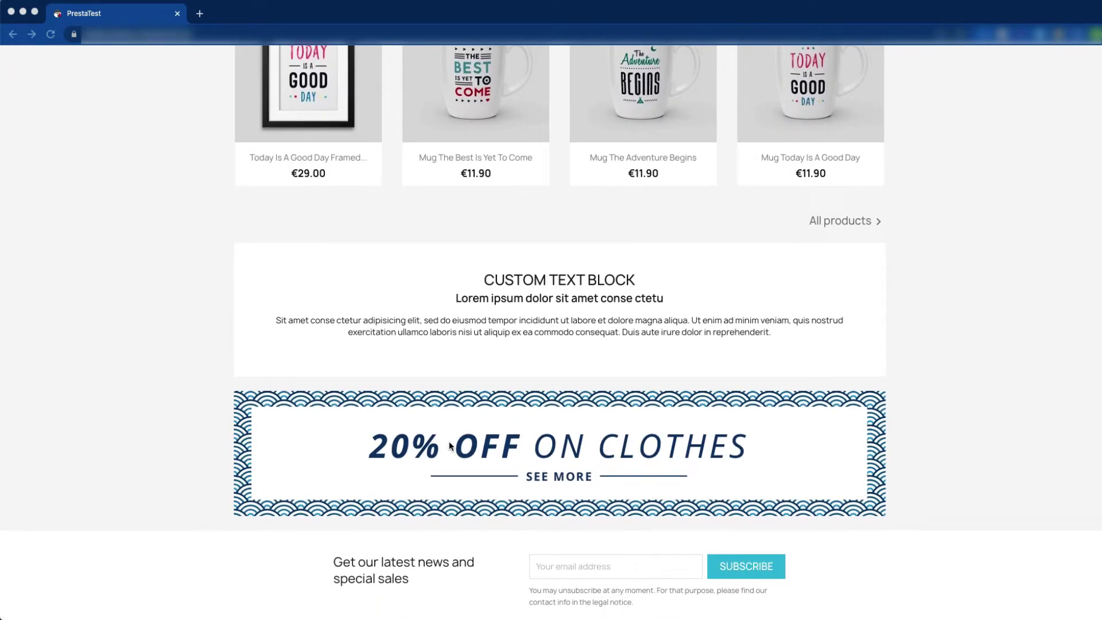
scroll(625, 450, "down", 5)
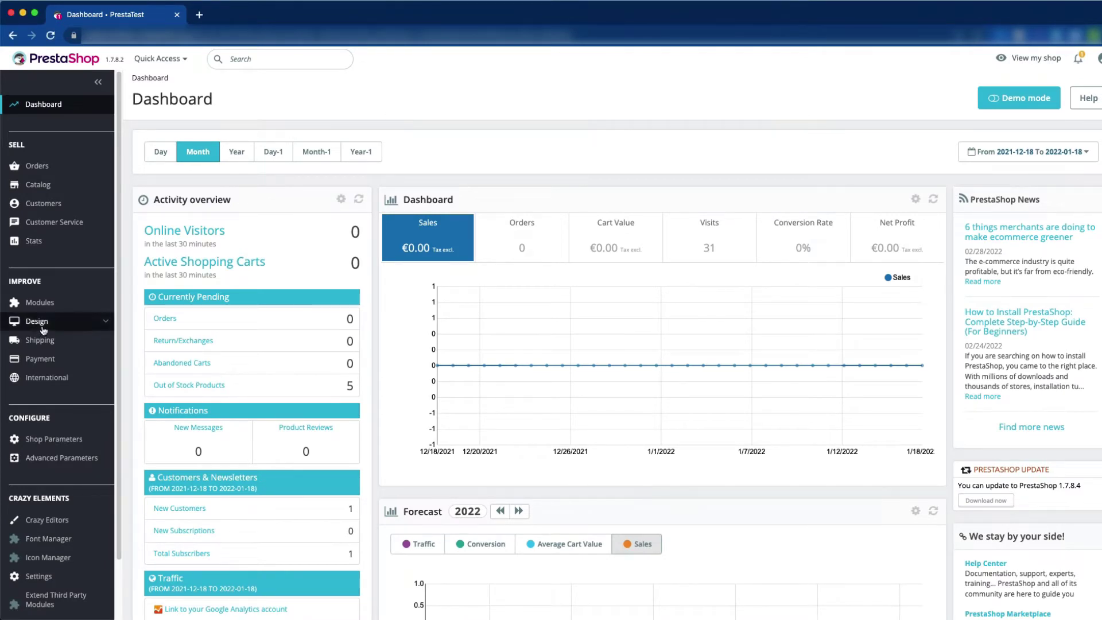
Filter Design > Positions to the displayHome hook by searching 'displayho', then open the storefront
mouse_move(43, 330)
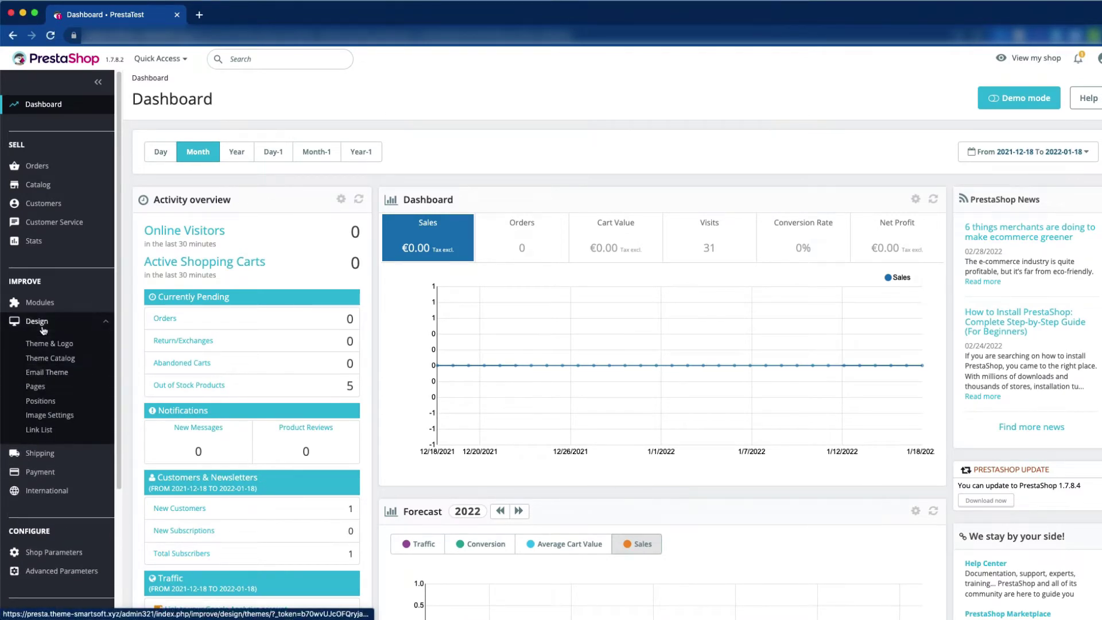
left_click(40, 403)
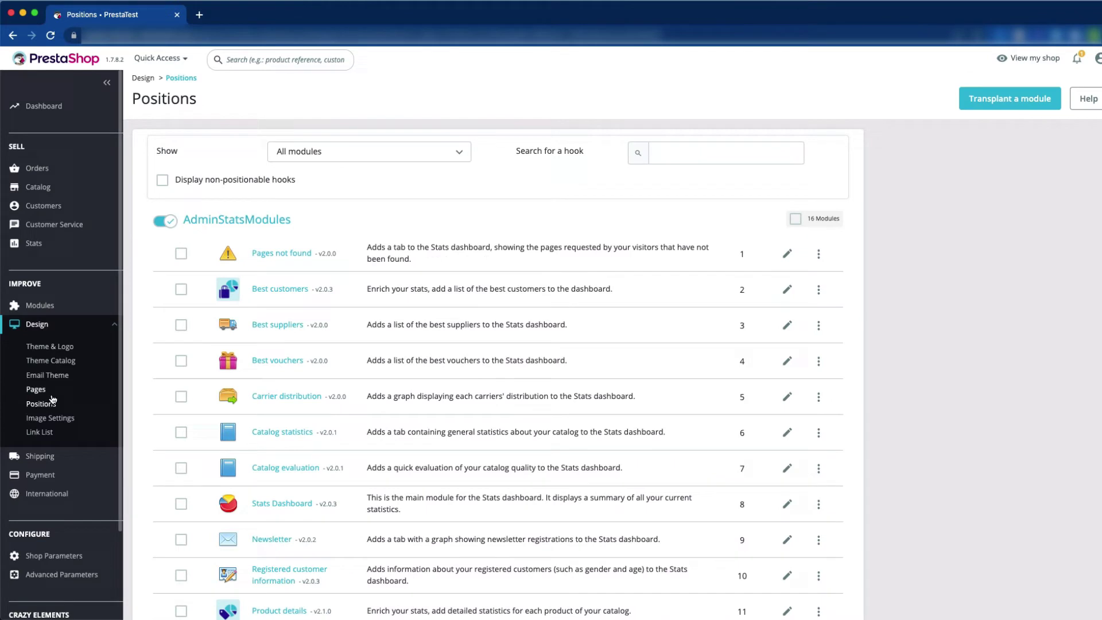
left_click(678, 150)
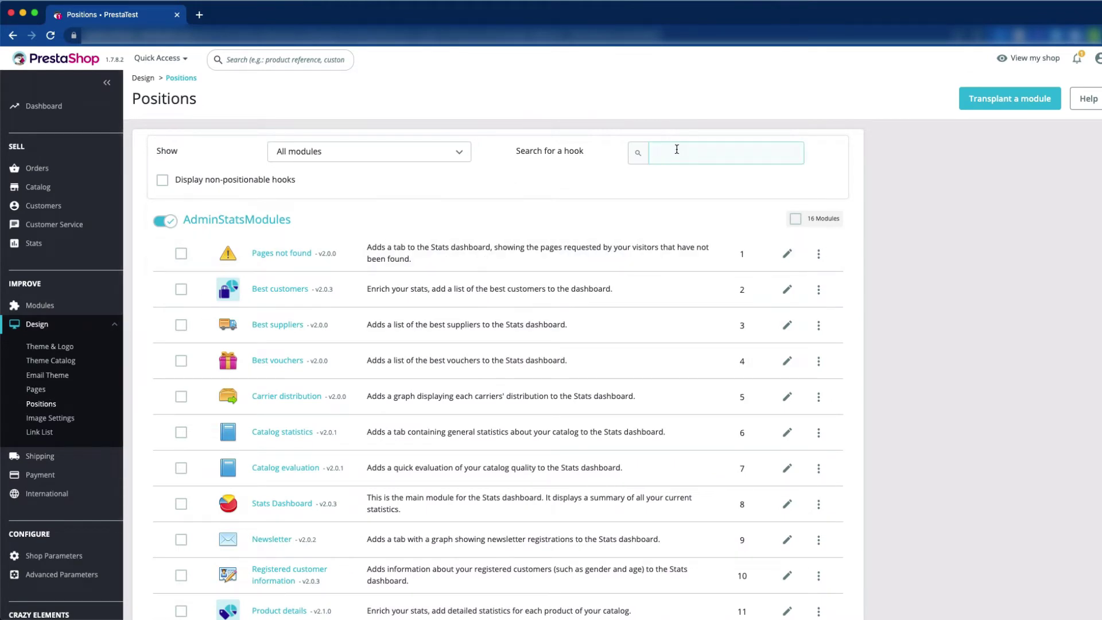
type("displ")
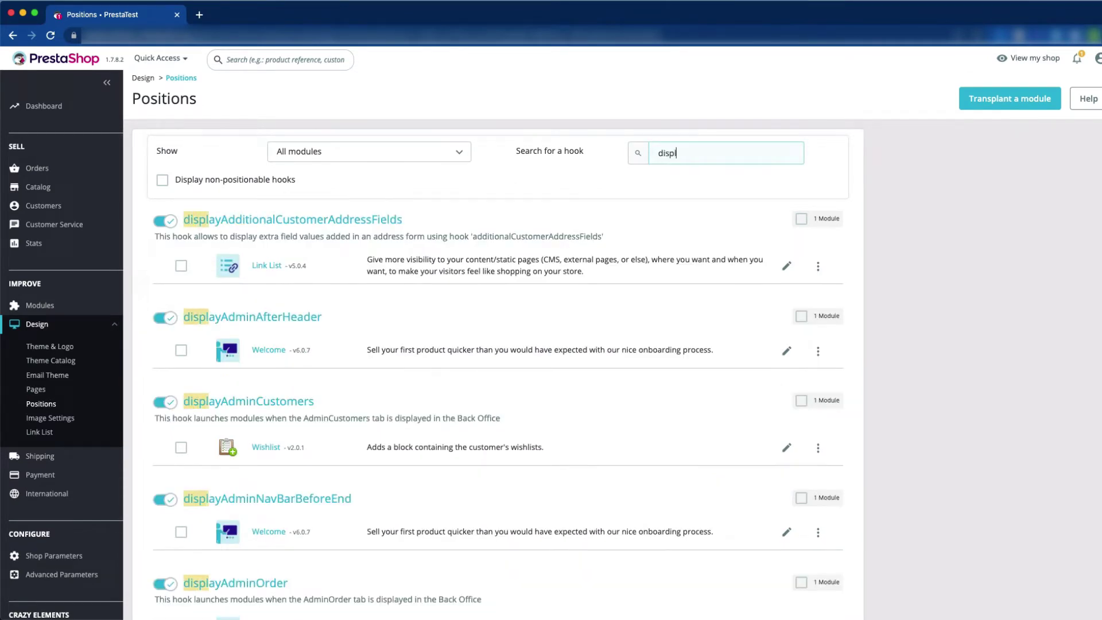
type("ayho")
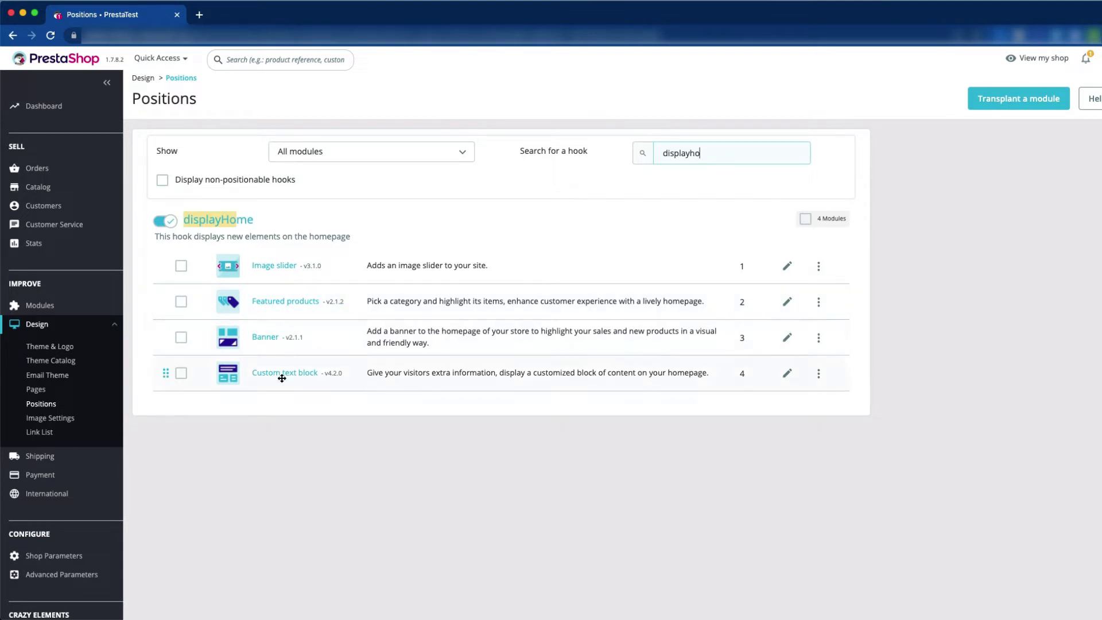
left_click(1038, 60)
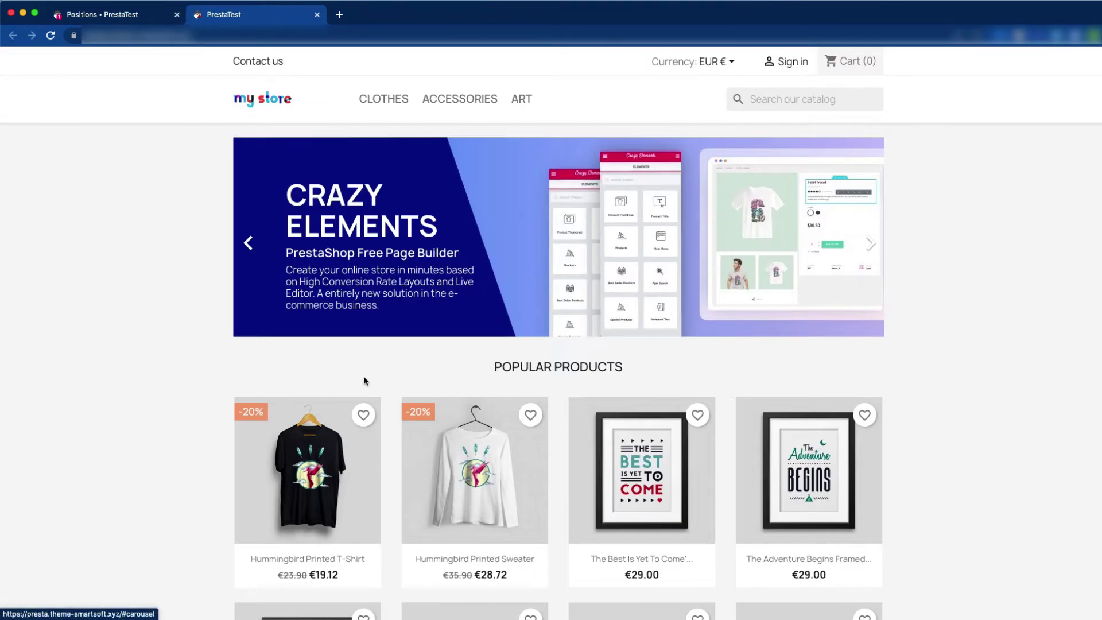
Scroll the storefront homepage to check its block order, then return to the Positions tab
scroll(364, 377, "down", 5)
scroll(416, 340, "down", 12)
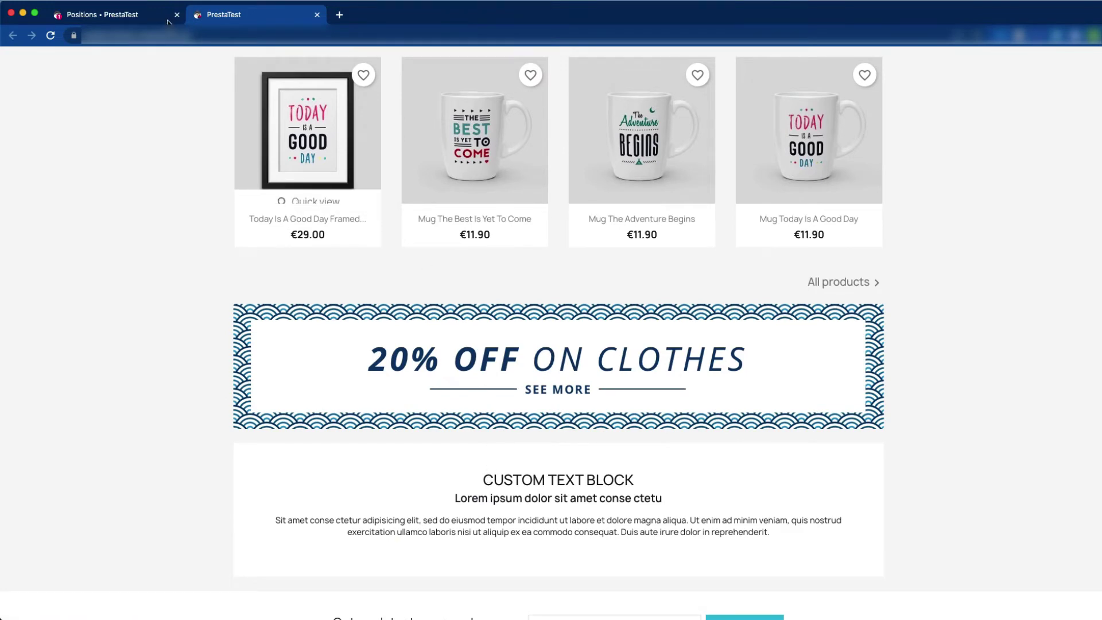
left_click(132, 9)
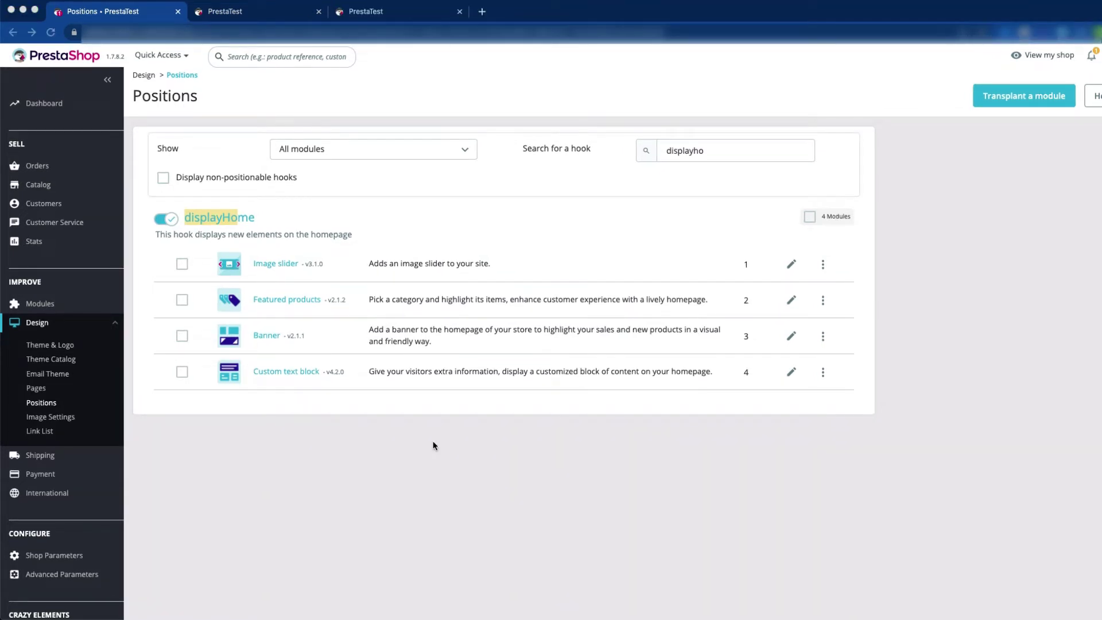
Drag Banner below Custom text block so it sits fourth on displayHome
left_click(433, 445)
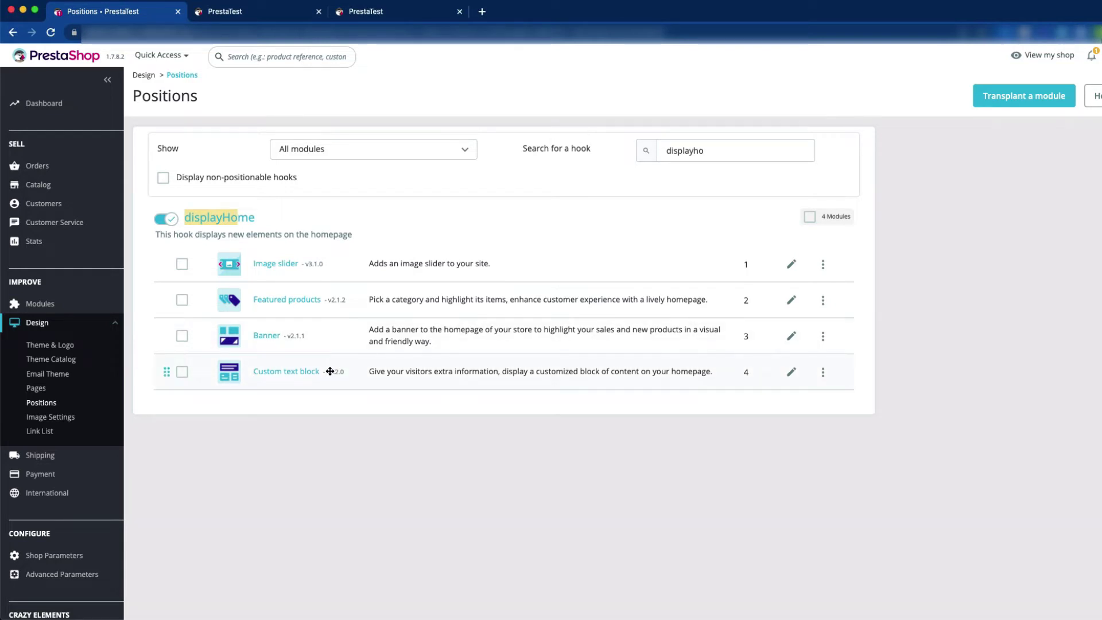
left_click_drag(330, 340, 337, 381)
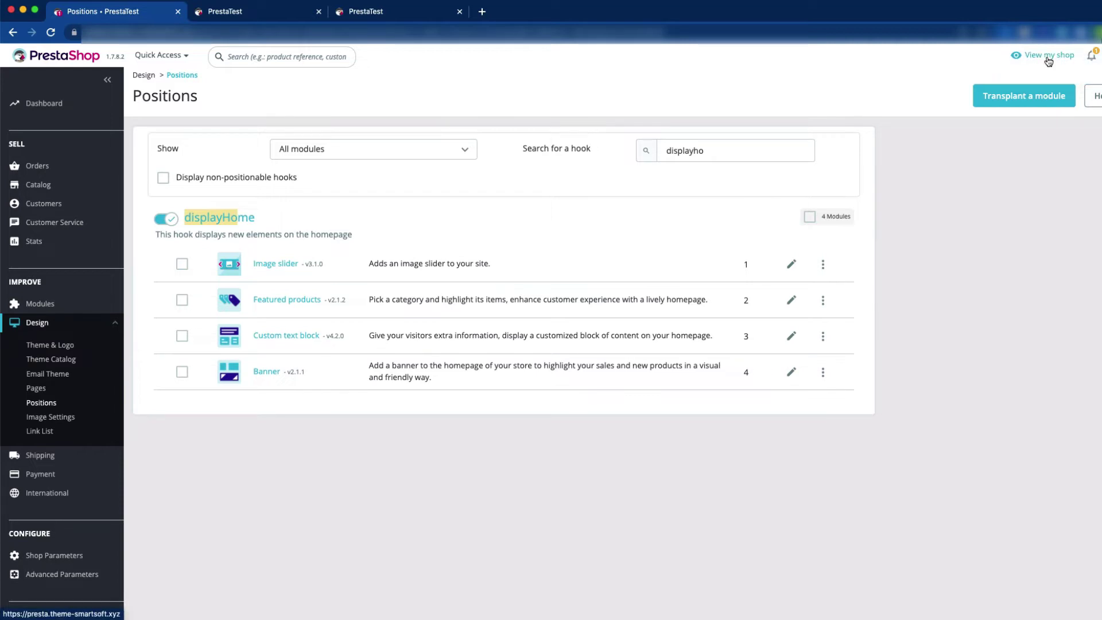
left_click(1049, 58)
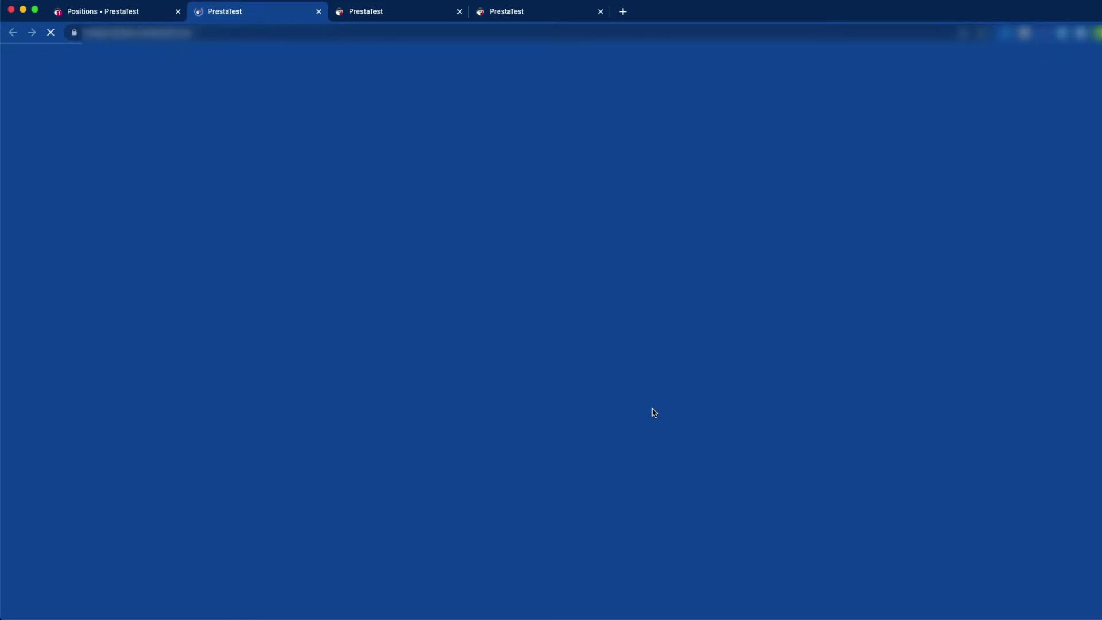
Scroll the storefront to confirm Custom text block now precedes the 20% off banner, then return
scroll(654, 409, "down", 8)
scroll(655, 406, "down", 3)
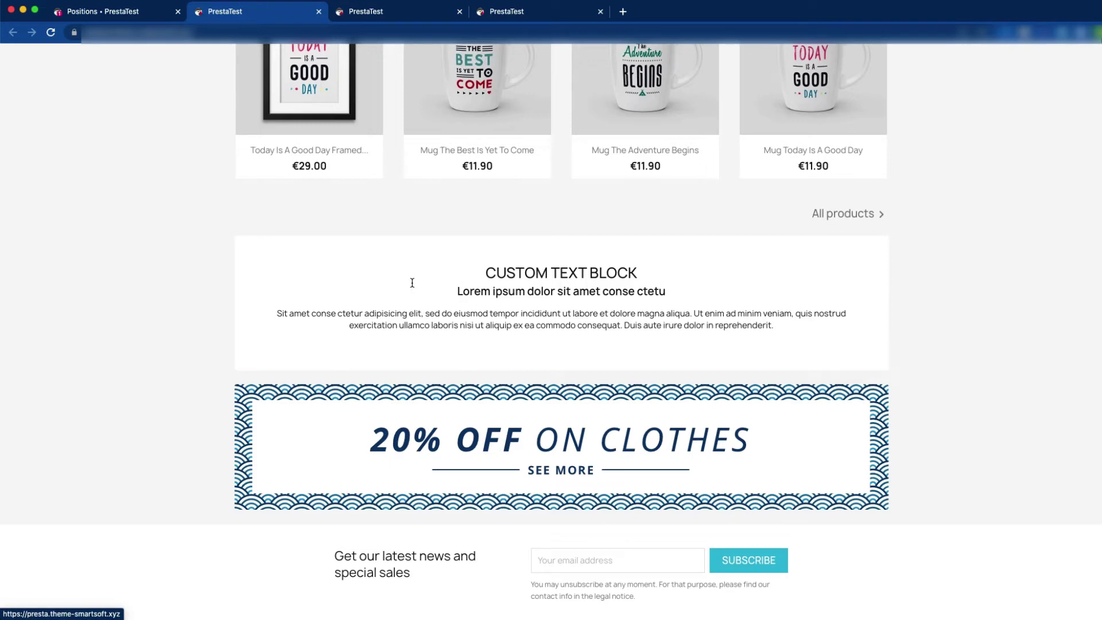
left_click(88, 11)
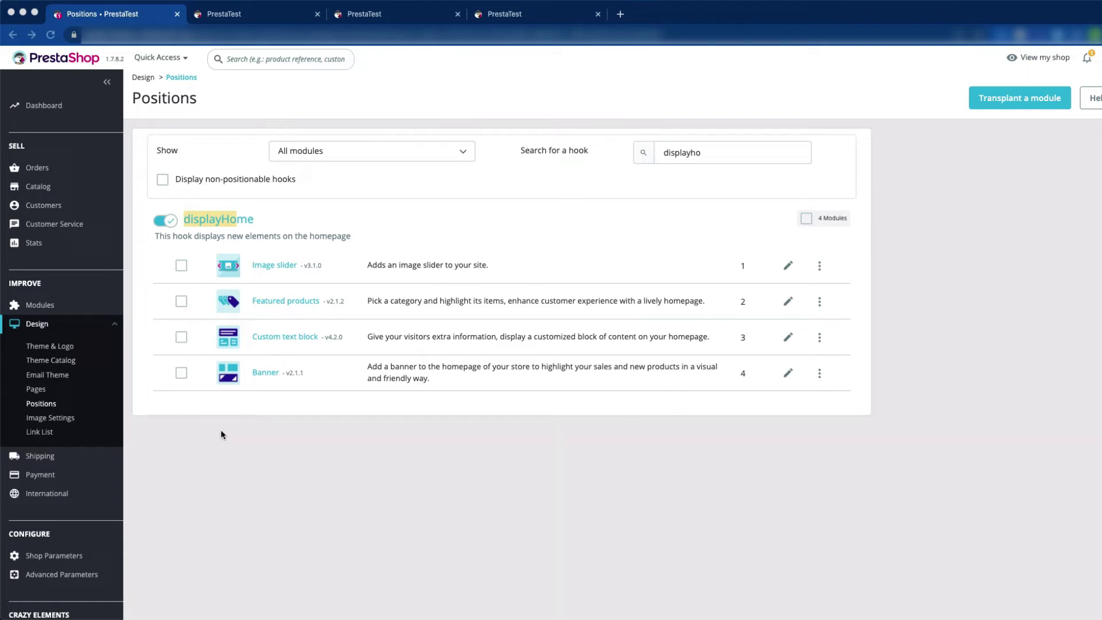
Transplant the Contact form module (found via 'cont') onto the displayHome hook and save
left_click(1017, 98)
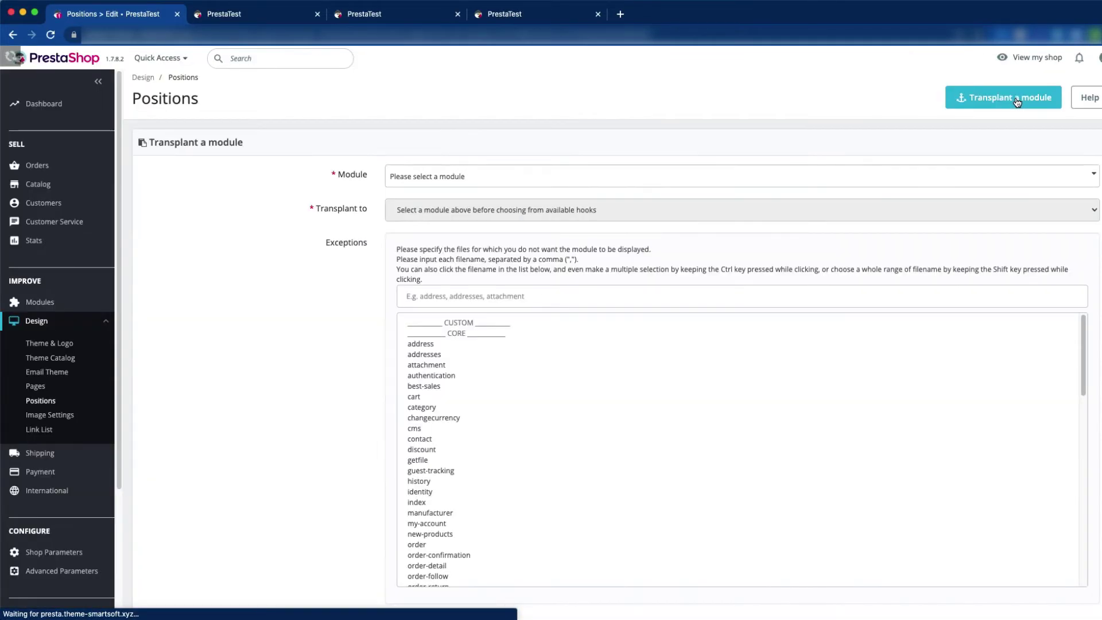
left_click(473, 181)
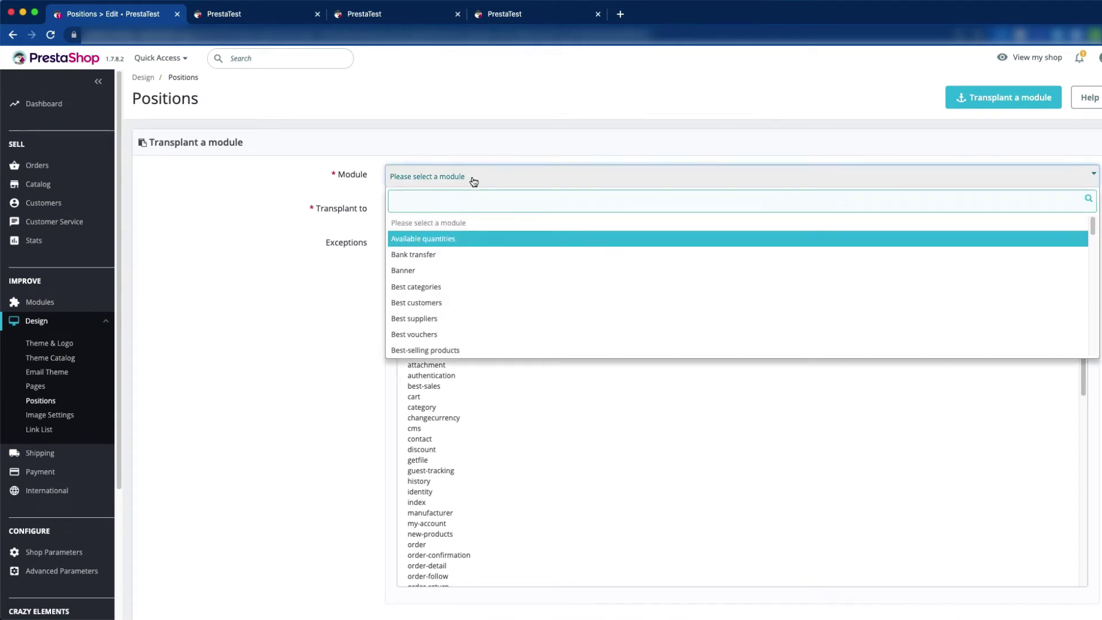
type("cont")
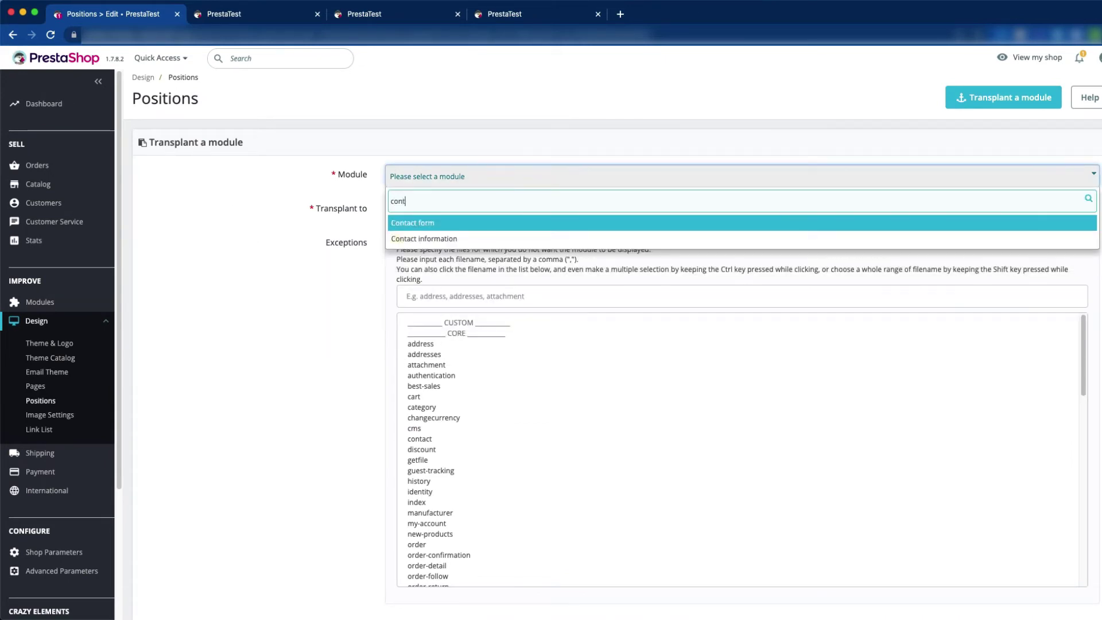
left_click(437, 223)
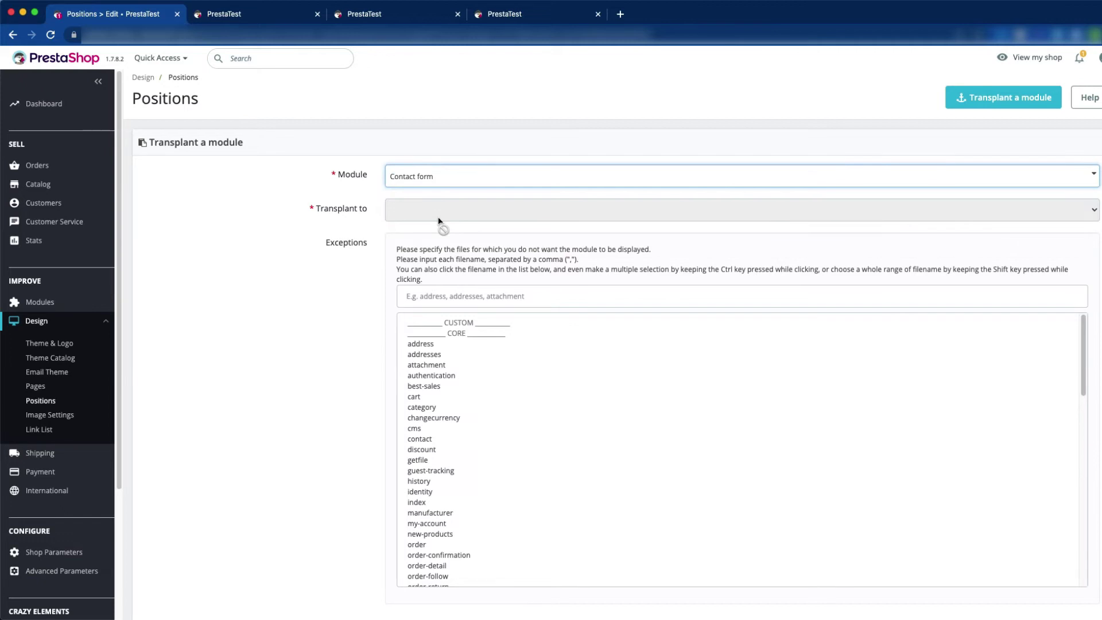
left_click(440, 215)
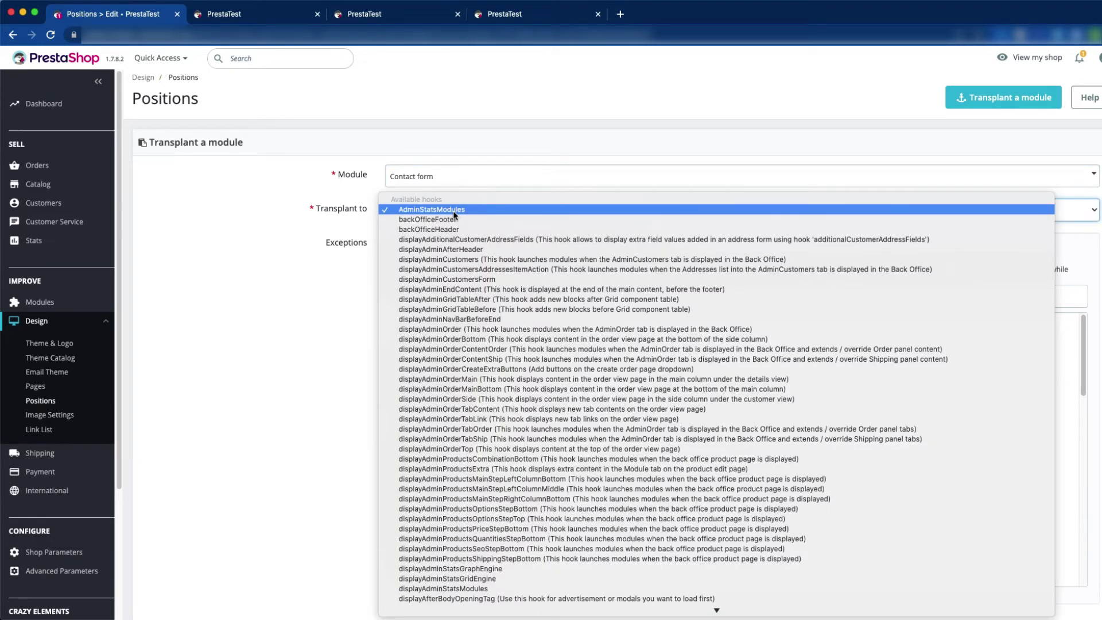
key("d")
scroll(624, 605, "down", 10)
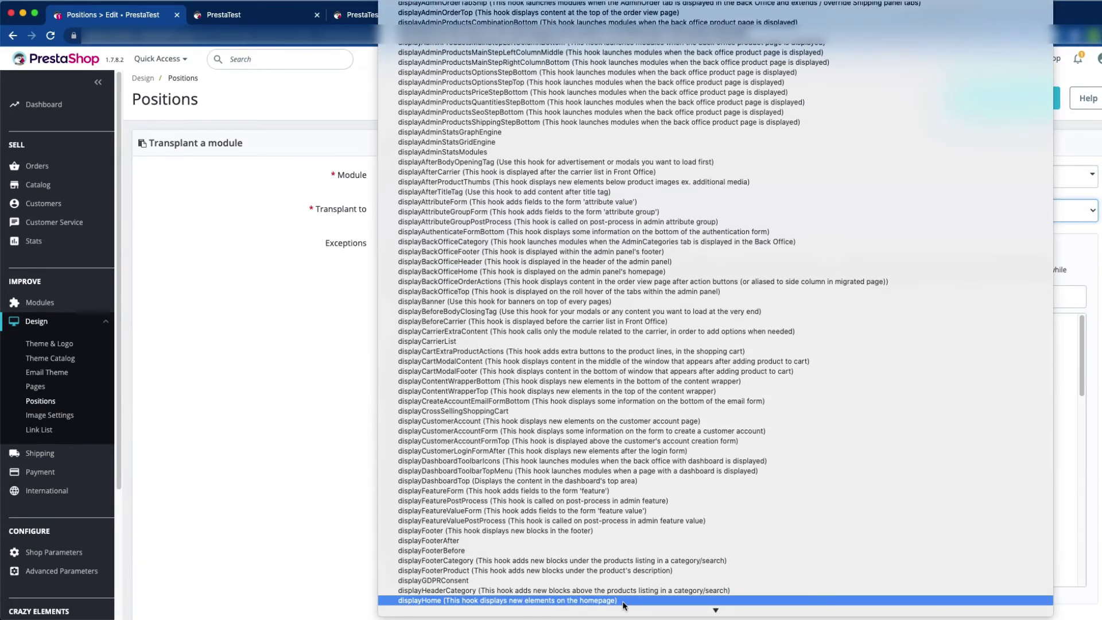
left_click(624, 606)
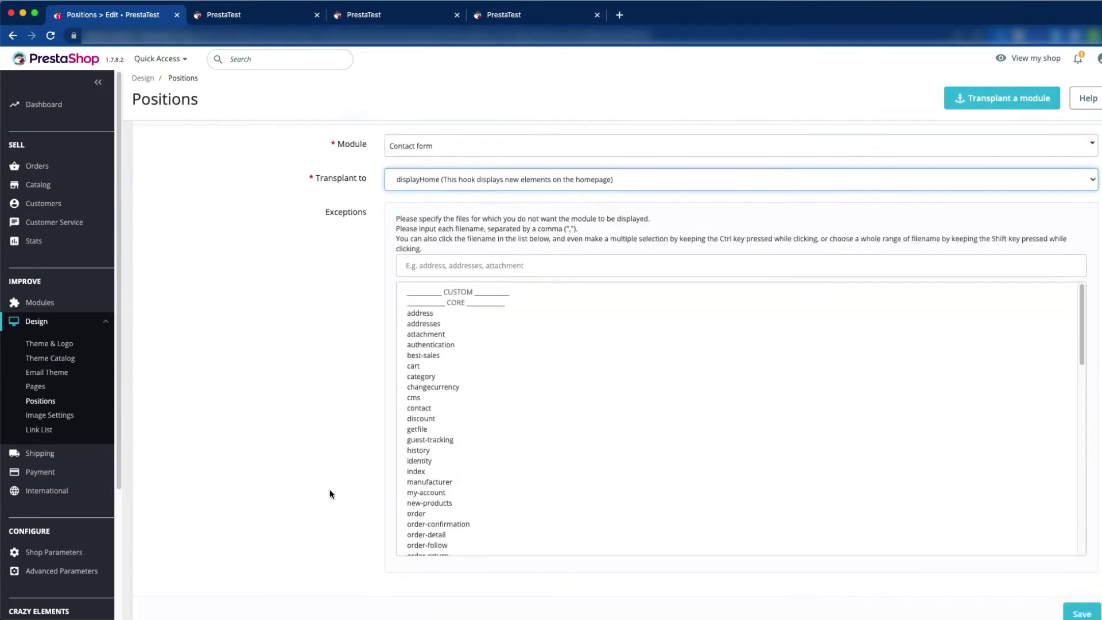
scroll(329, 493, "down", 3)
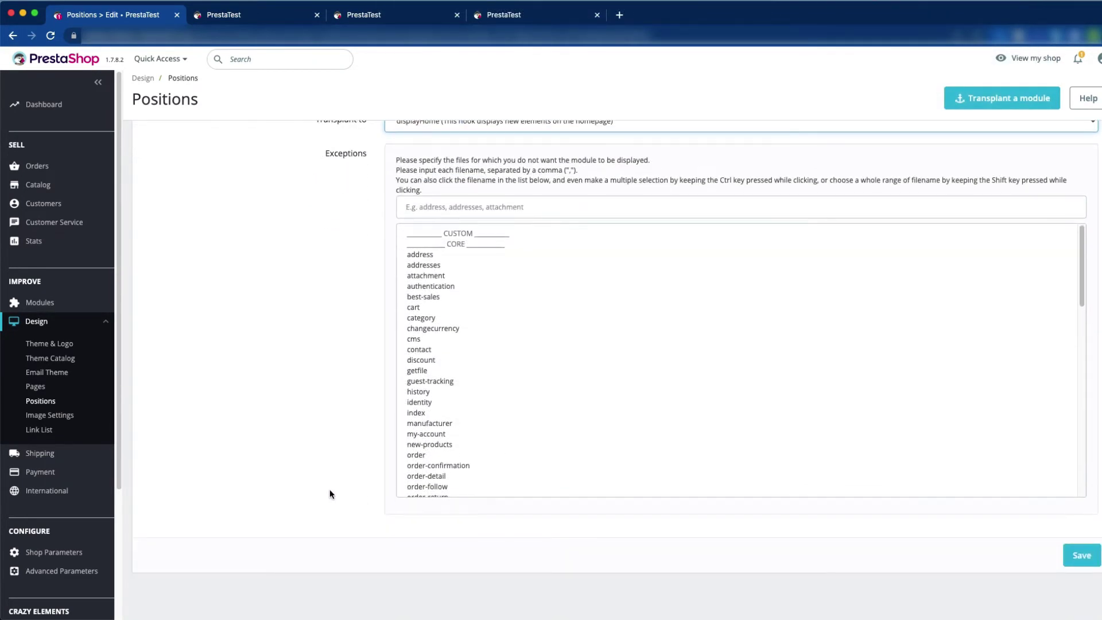
left_click(1071, 554)
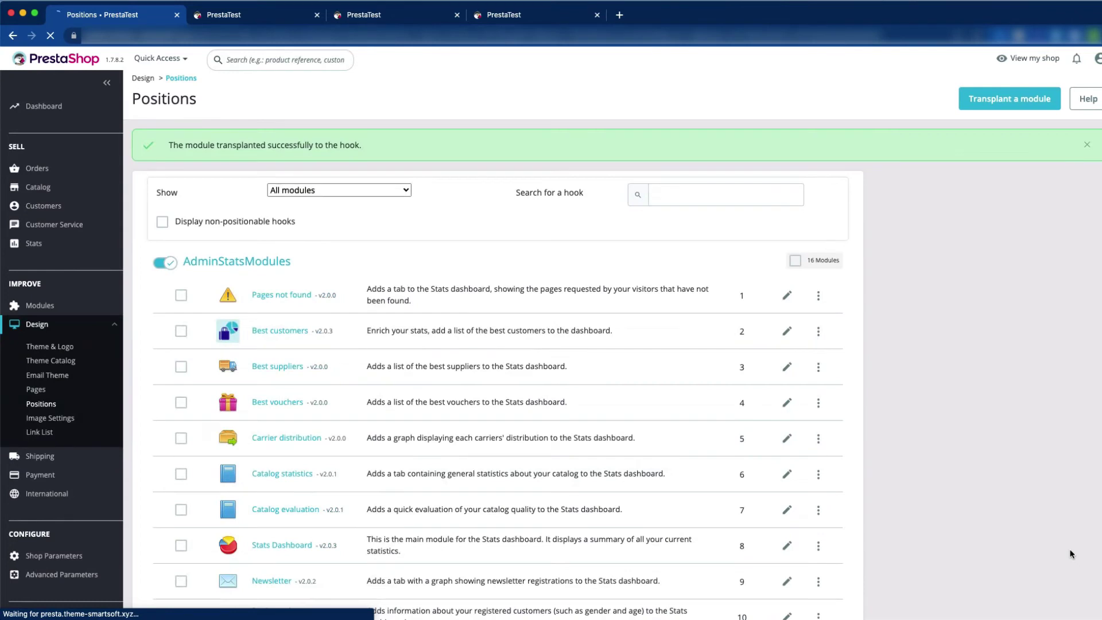
Search hooks for 'displayhom' to confirm Contact form is fifth, then open the storefront
left_click(690, 196)
type("di")
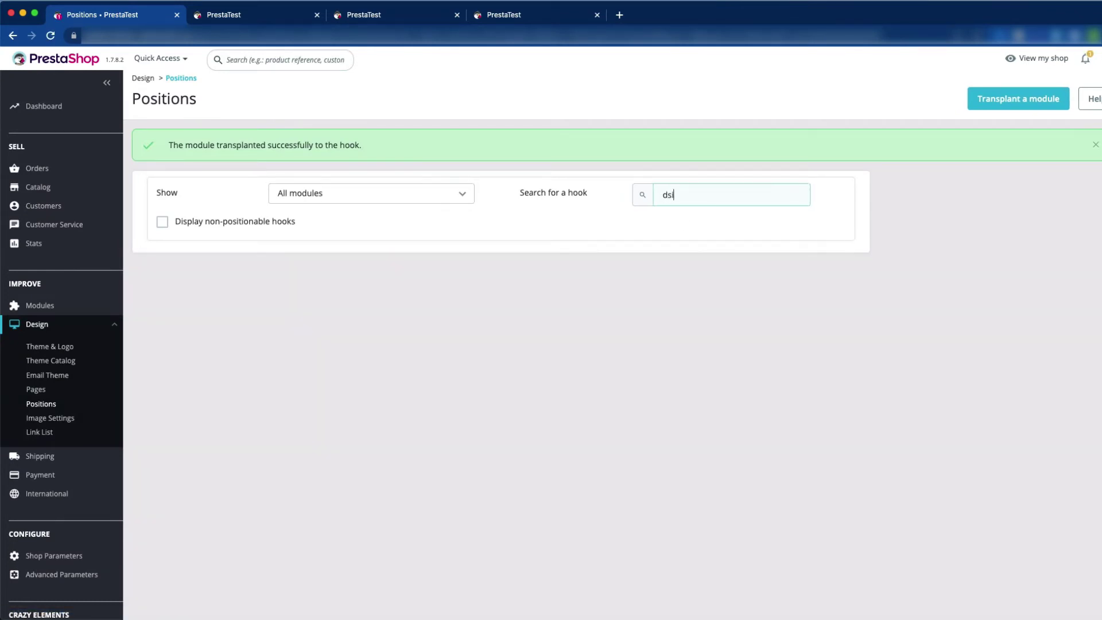
type("splayhom")
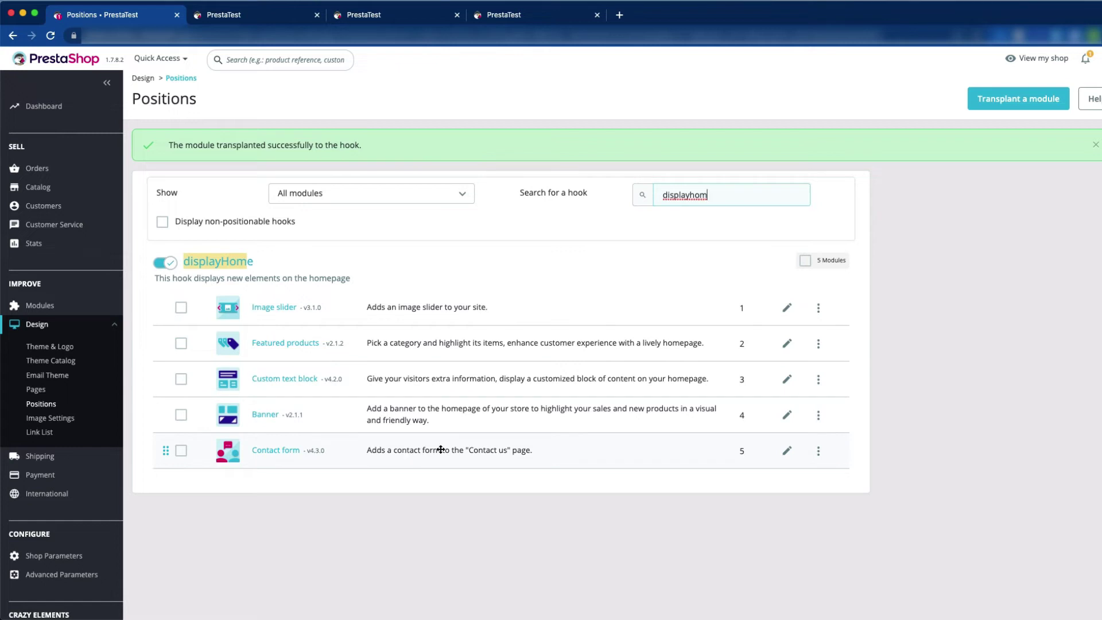
left_click(1045, 60)
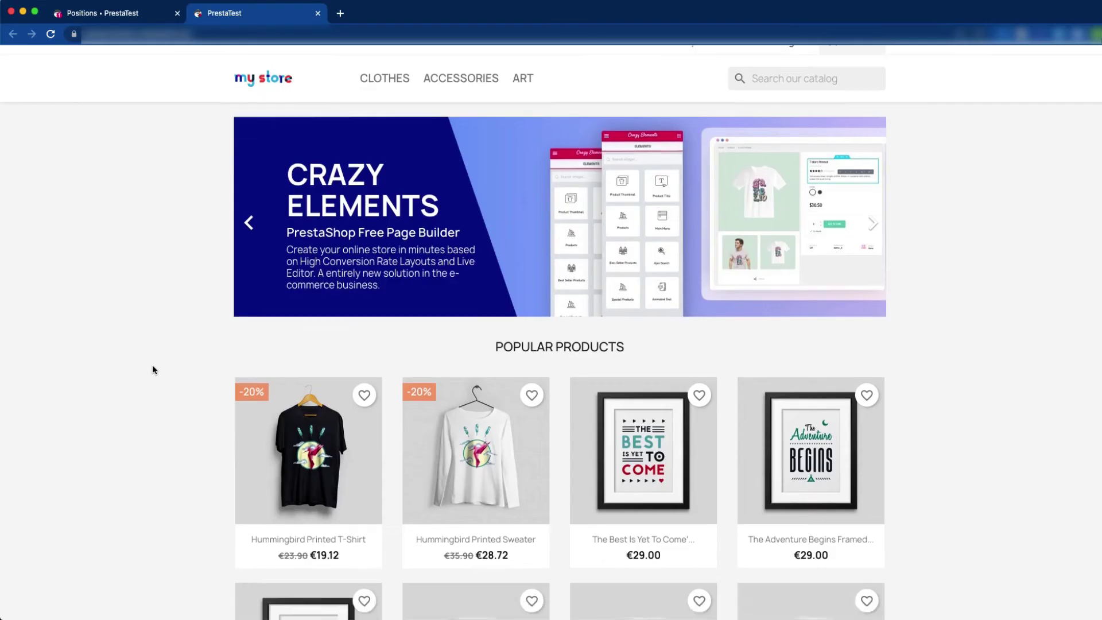
Confirm the Contact Us form shows below the 20% OFF banner, then return to Positions
scroll(153, 369, "down", 15)
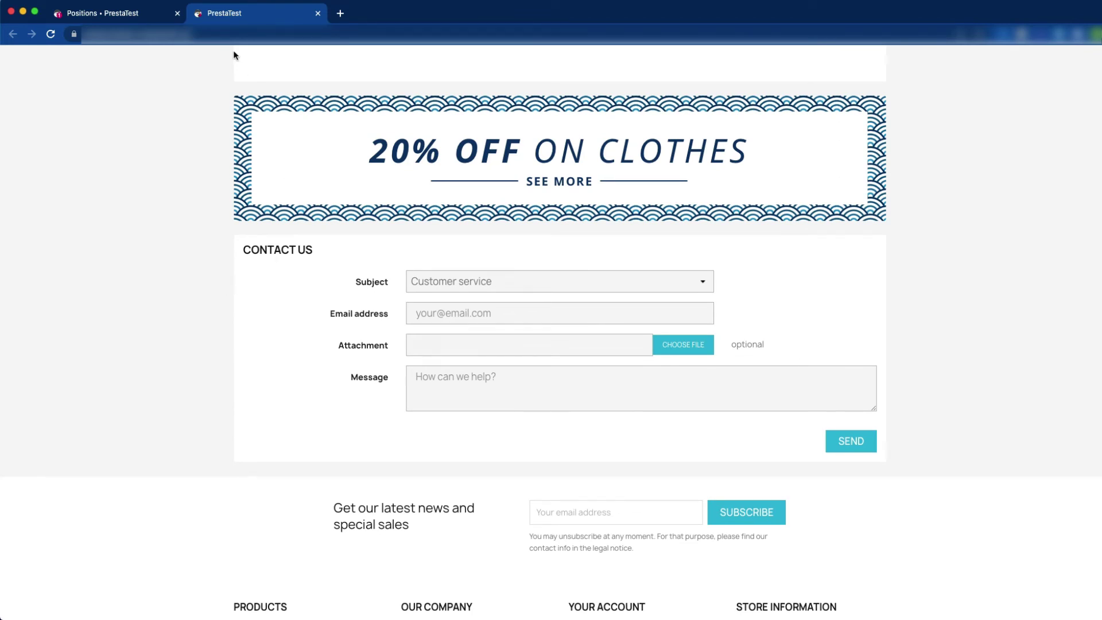
left_click(141, 14)
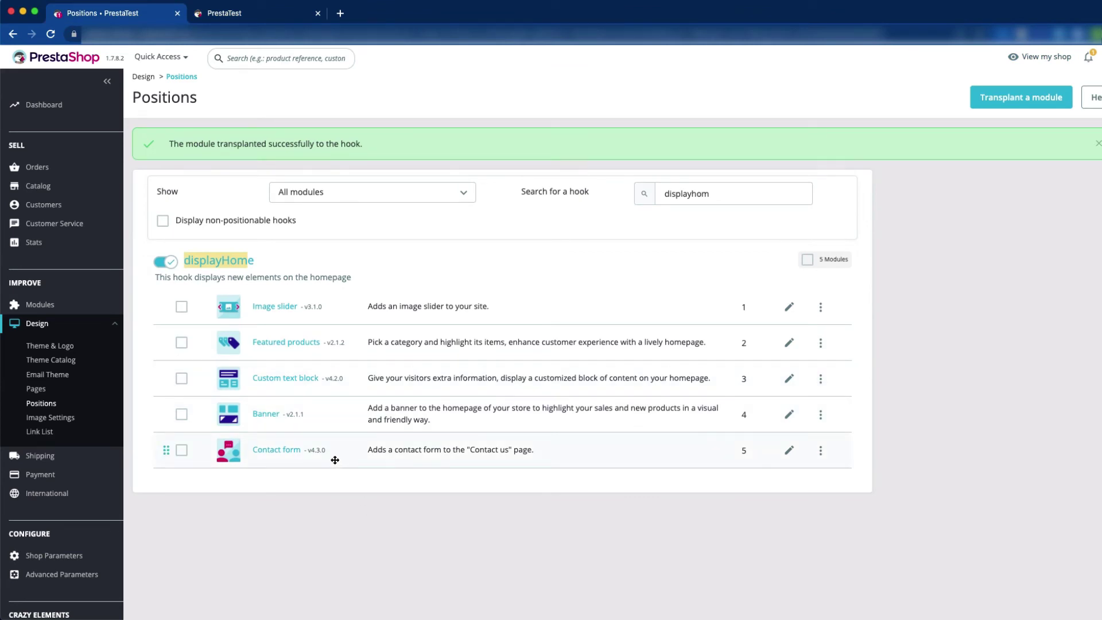
Unhook the ticked Contact form from displayHome, then open the storefront to check
left_click(181, 451)
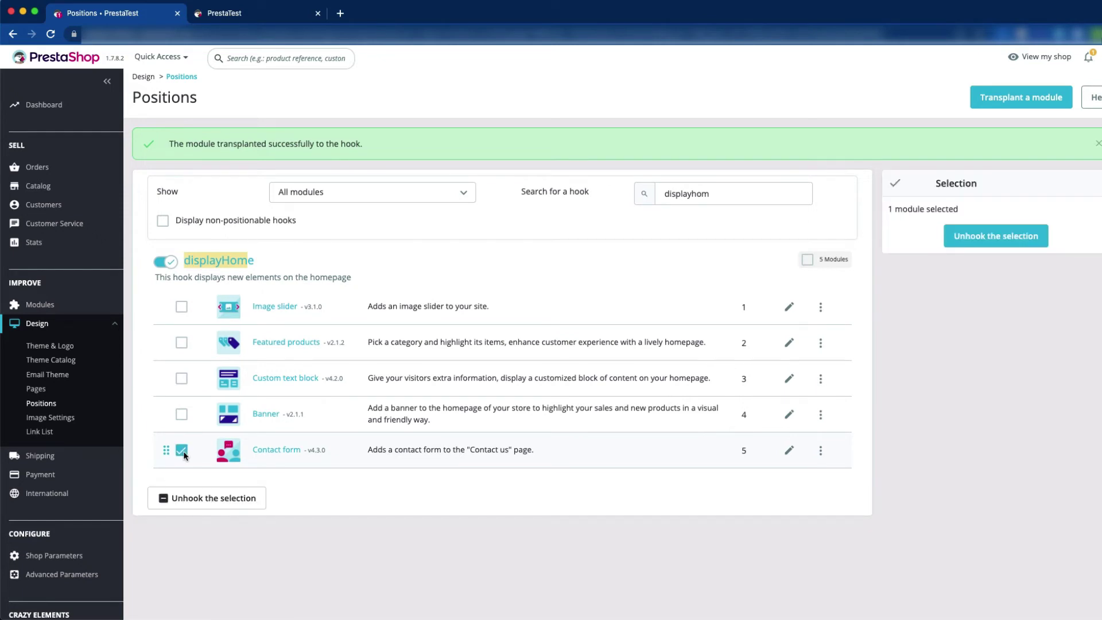
left_click(228, 505)
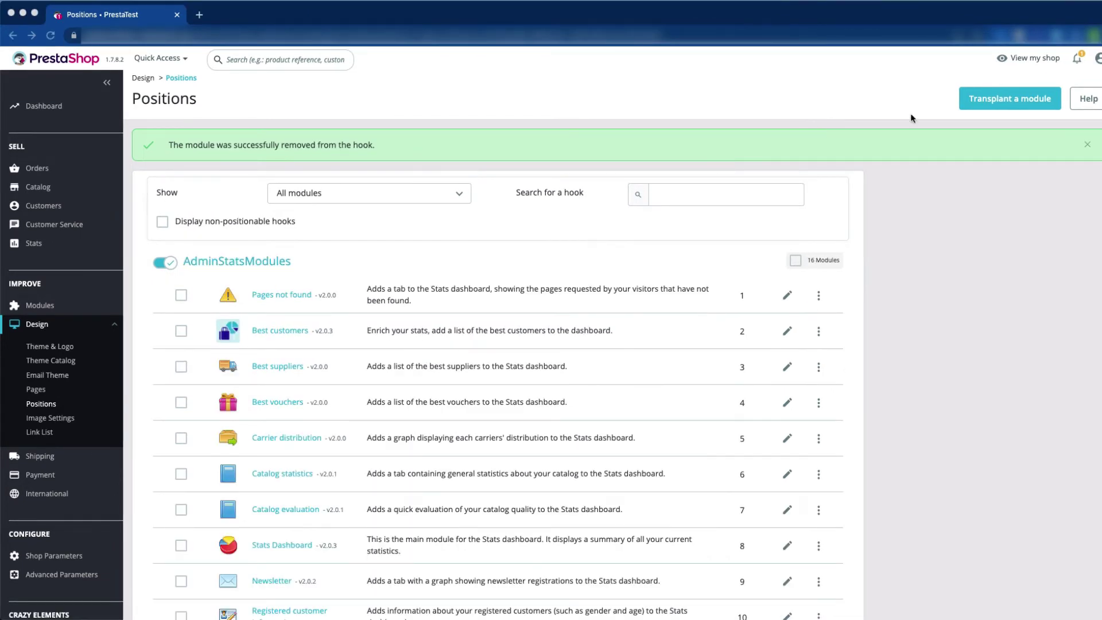
left_click(1036, 58)
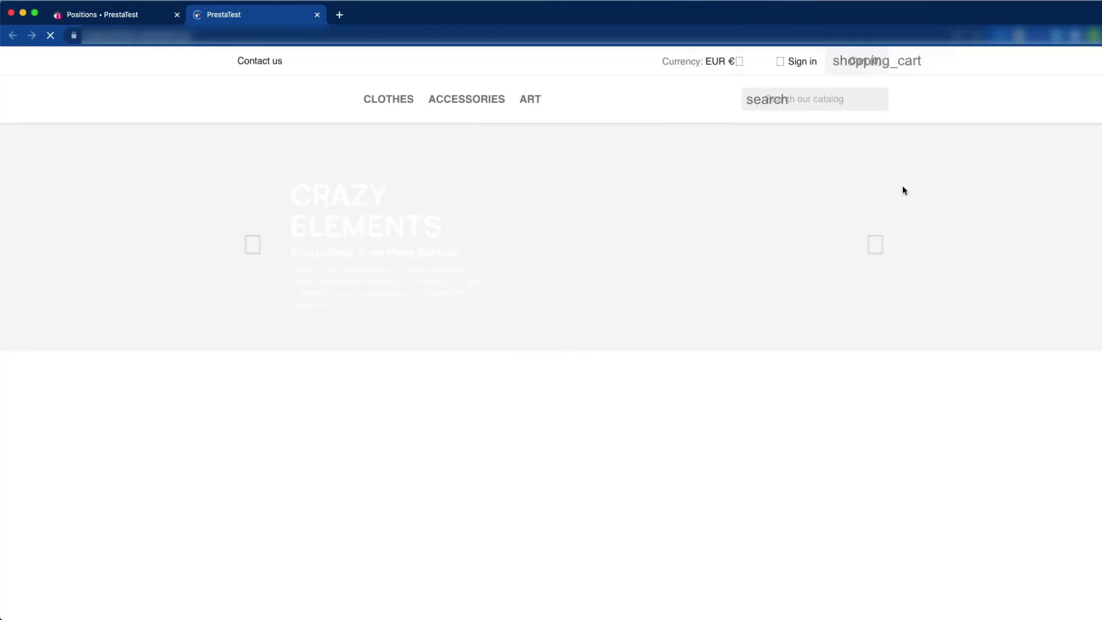
scroll(872, 274, "down", 10)
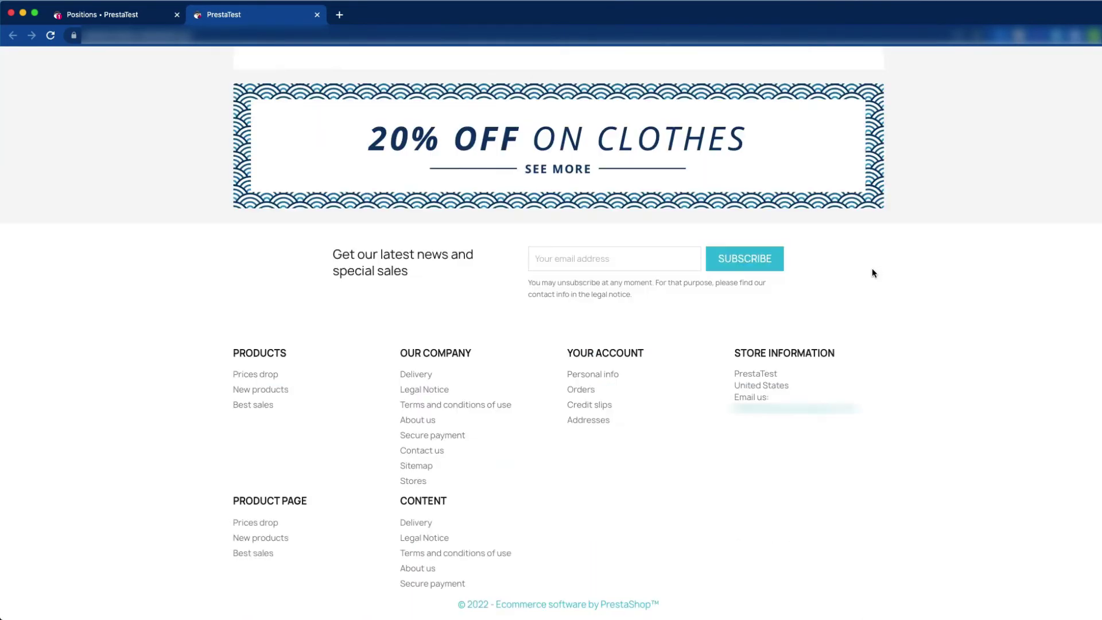
scroll(872, 273, "up", 1)
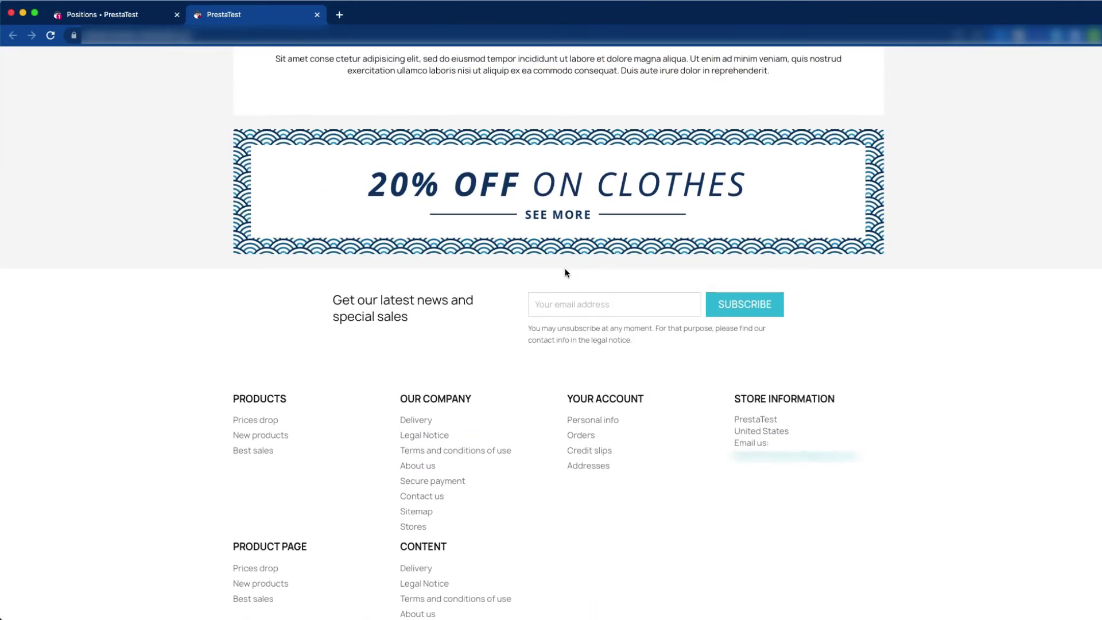
scroll(515, 275, "up", 1)
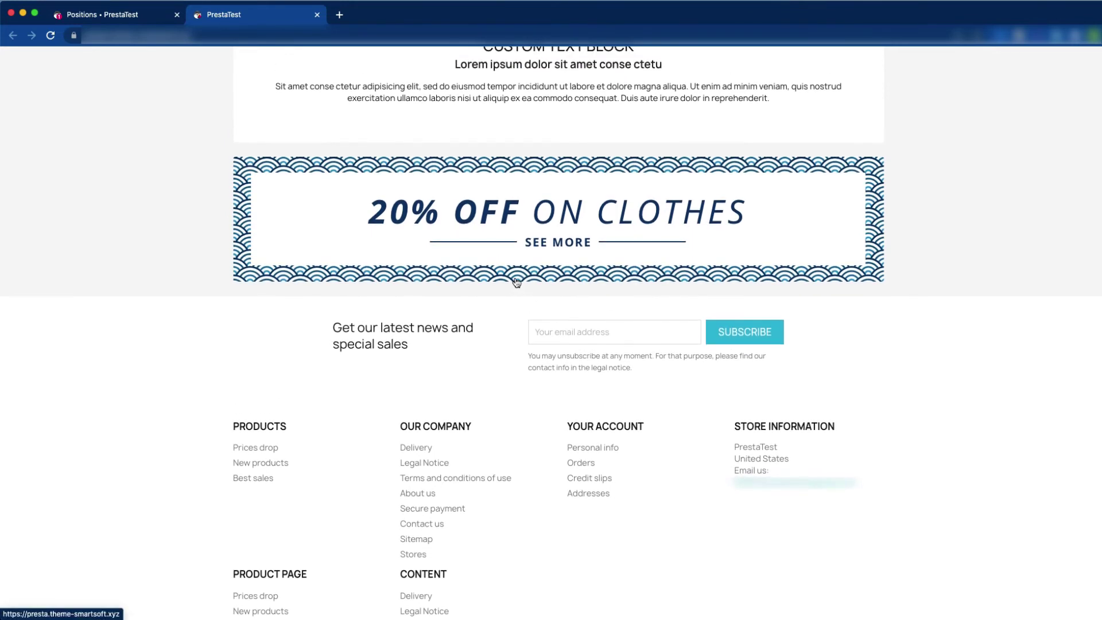